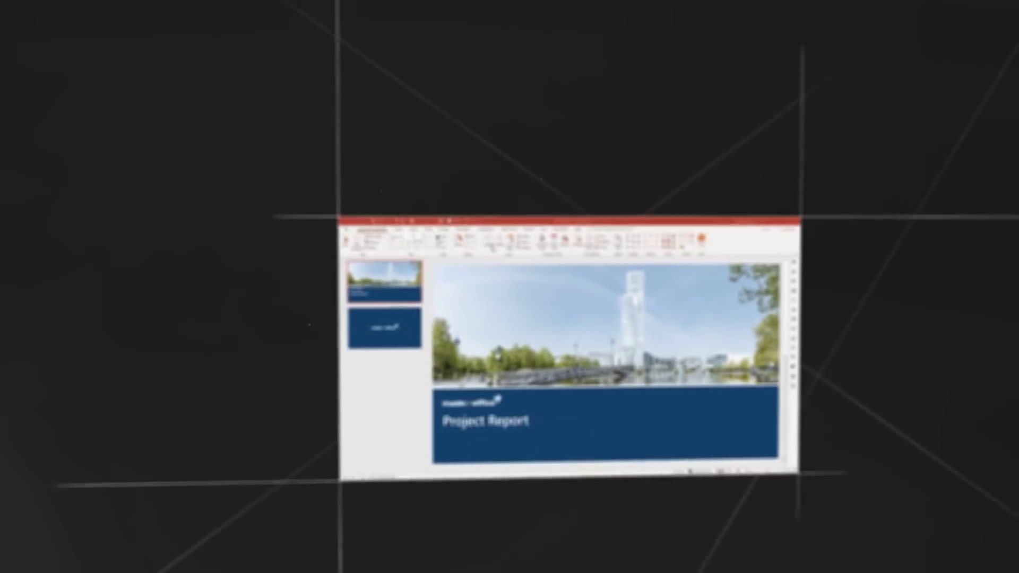
{"action": "type", "text": "Timeline"}
- Add Timeline and Architecture as agenda items and give the current agenda slide Picture 11
{"action": "key", "text": "Return"}
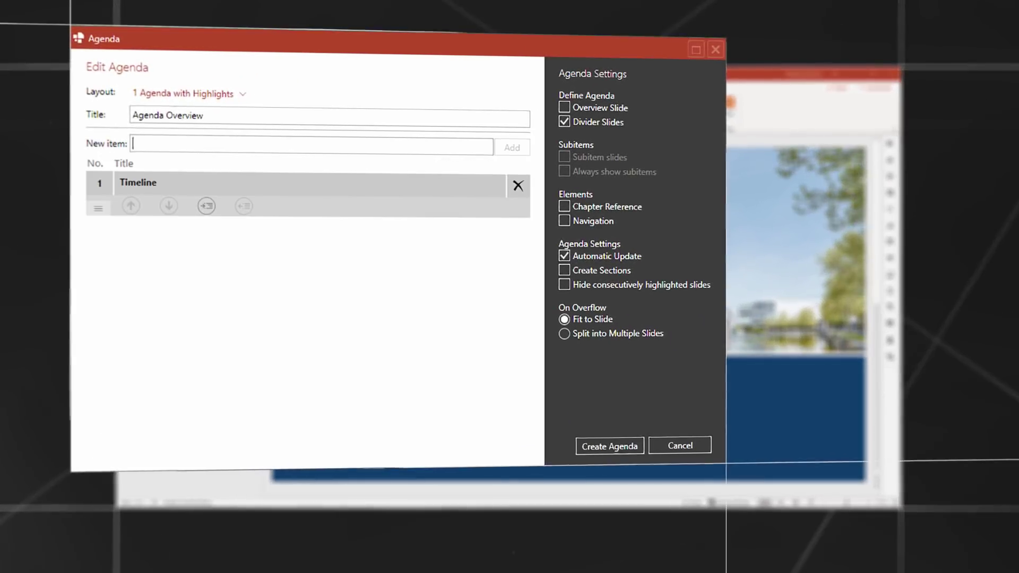
{"action": "type", "text": "Architecture"}
{"action": "key", "text": "Return"}
{"action": "type", "text": "Success Storie"}
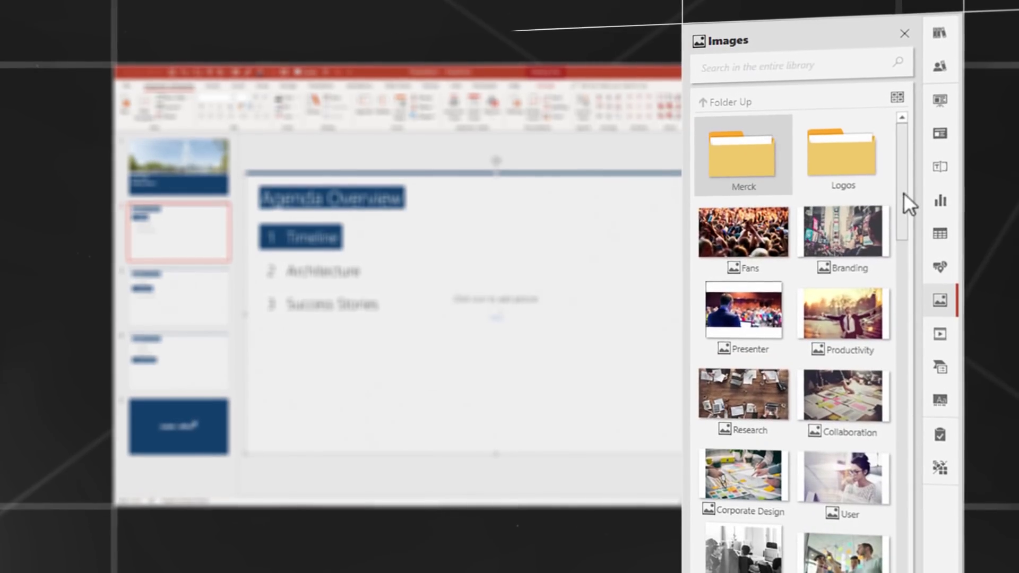
{"action": "left_click_drag", "start_coordinate": [903, 193], "coordinate": [878, 531]}
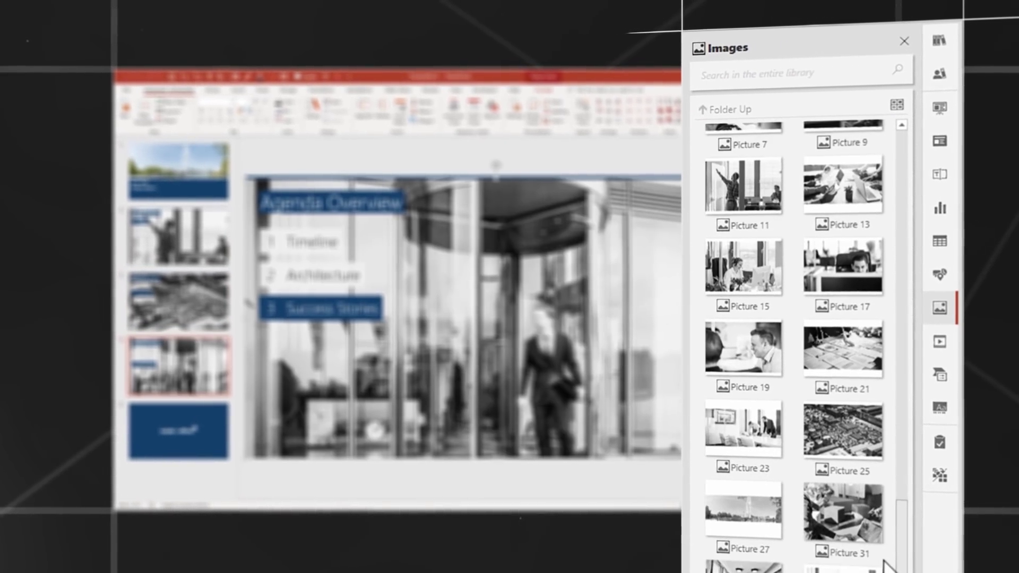
{"action": "left_click", "coordinate": [746, 228]}
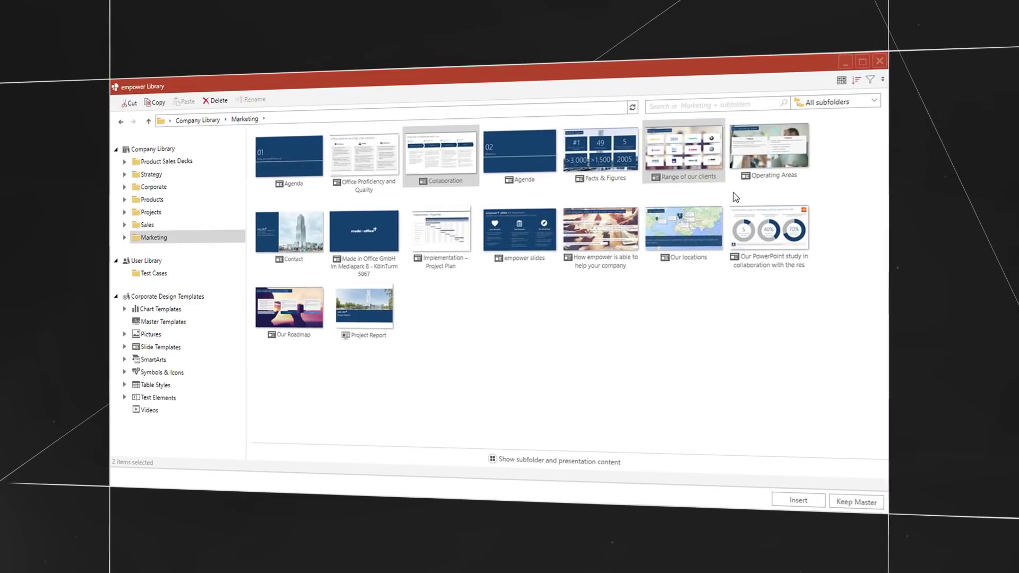
{"action": "type", "text": "empower"}
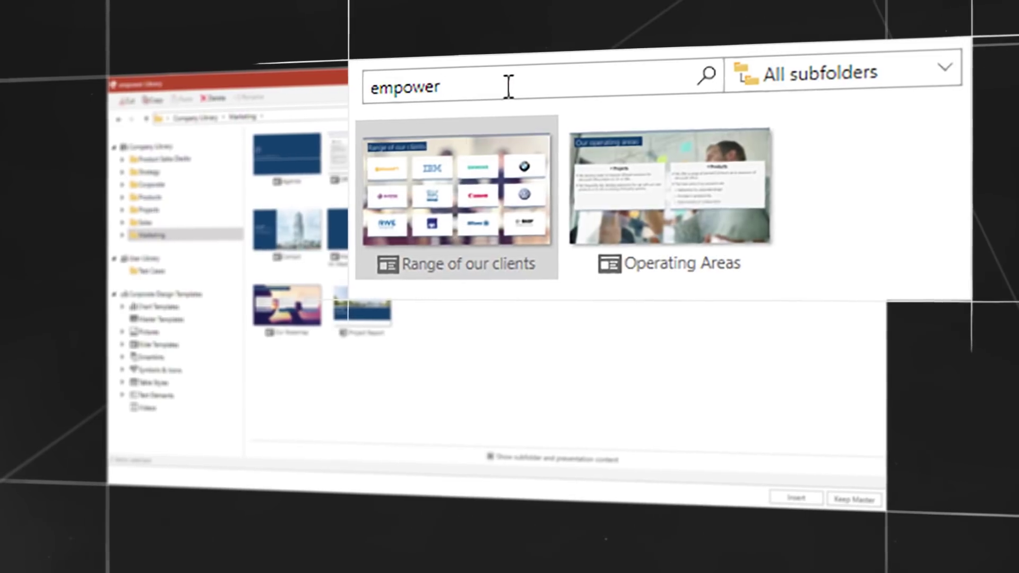
{"action": "type", "text": " 8 architecture"}
- Widen the 'empower 8 architecture' library search scope to All items
{"action": "left_click", "coordinate": [798, 208]}
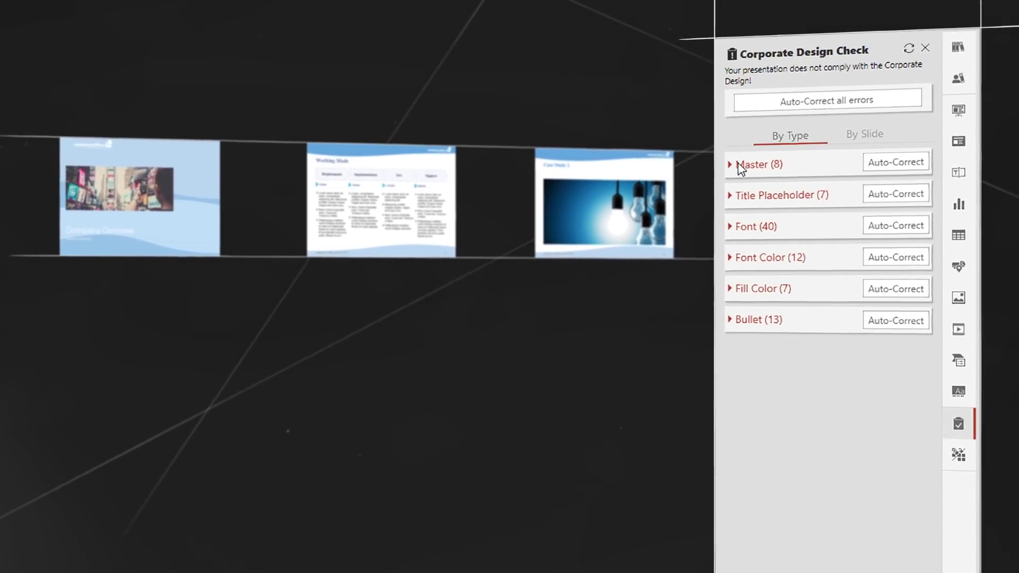
- Expand the Master and Font sections of the Corporate Design Check to list the violations
{"action": "left_click", "coordinate": [739, 168]}
{"action": "left_click", "coordinate": [741, 326]}
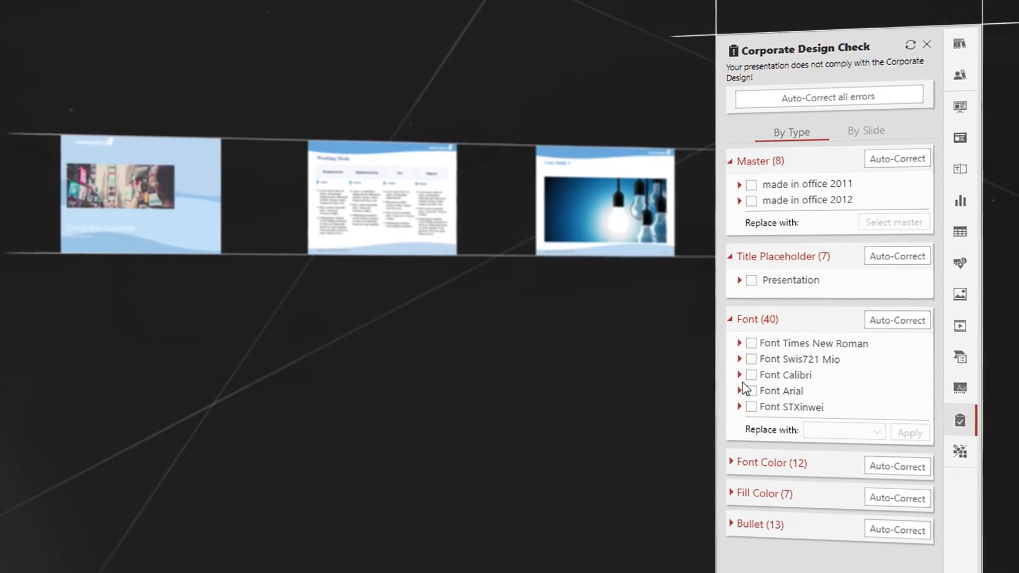